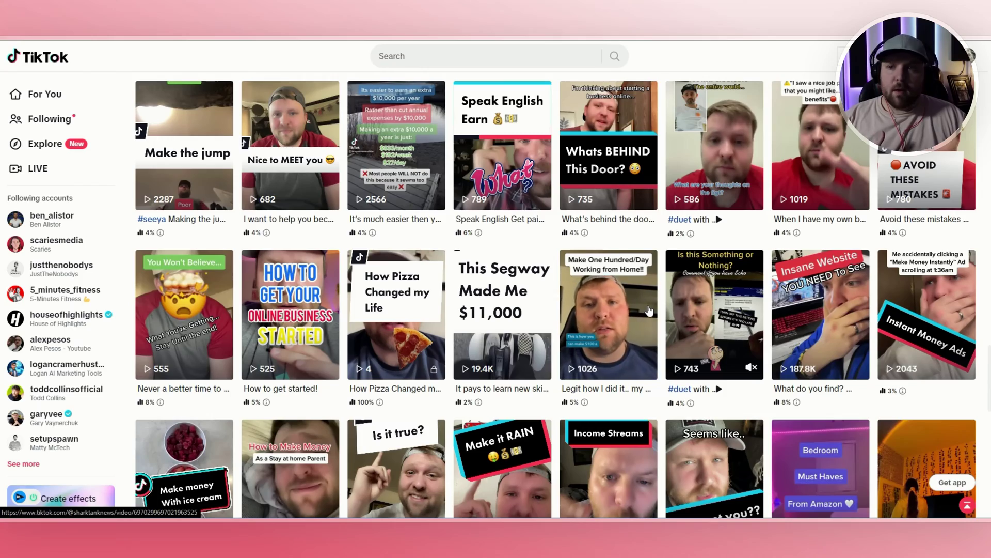
Scroll down the TikTok profile's video grid to reveal older videos
scroll(650, 310, "down", 2)
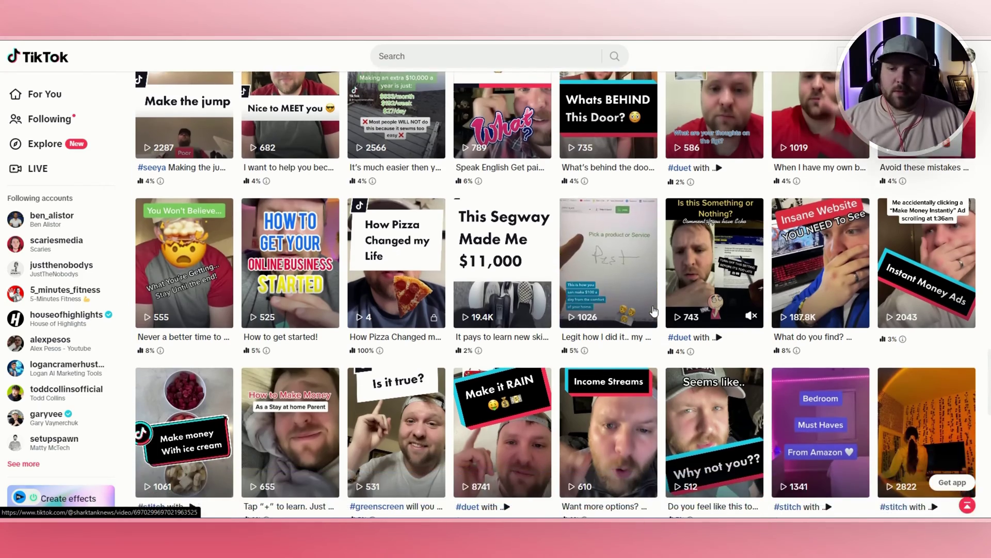
scroll(955, 299, "down", 1)
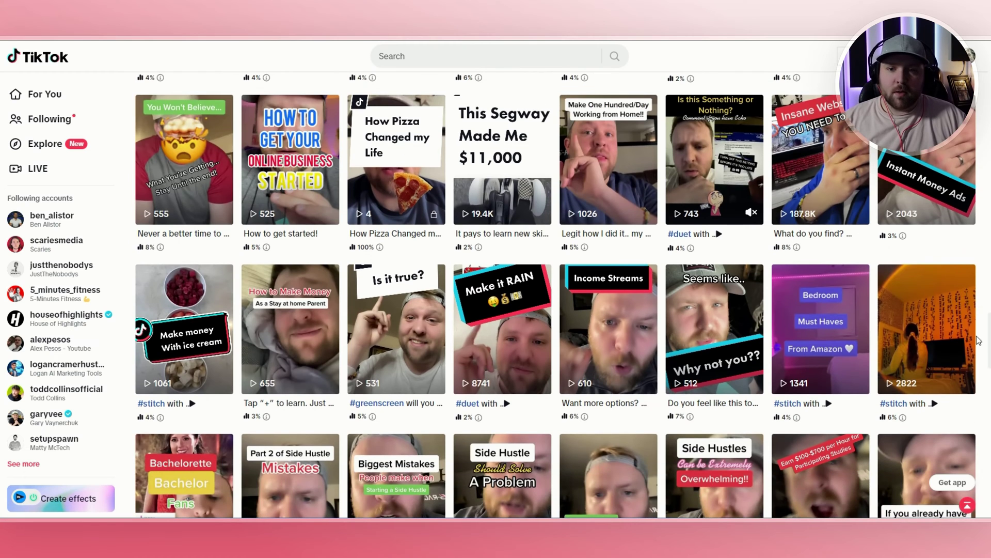
scroll(972, 405, "down", 1)
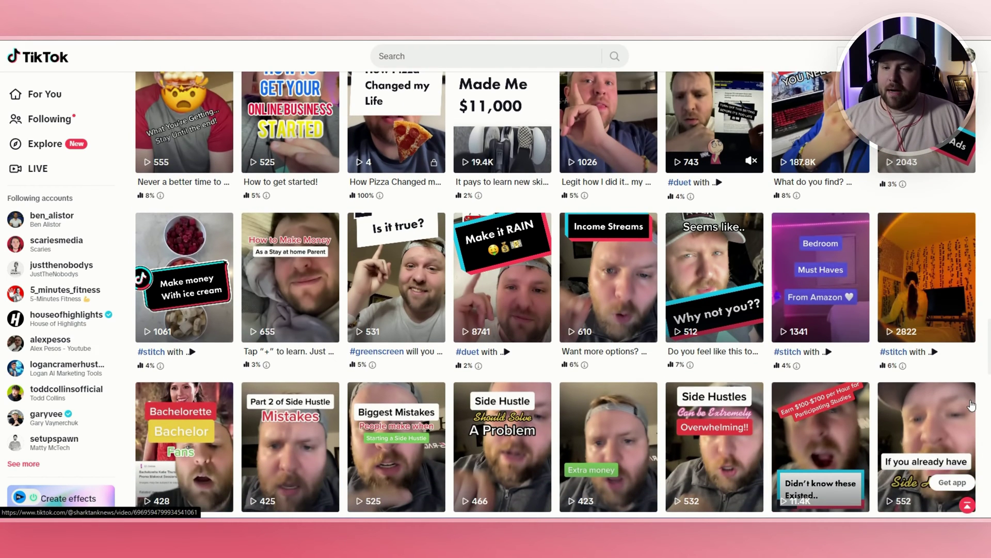
scroll(972, 406, "down", 3)
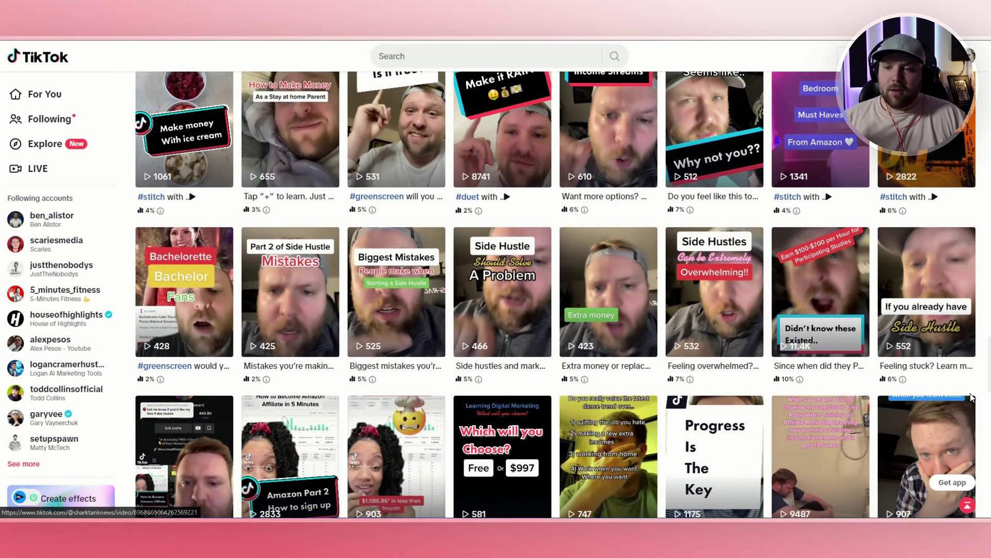
scroll(971, 406, "down", 2)
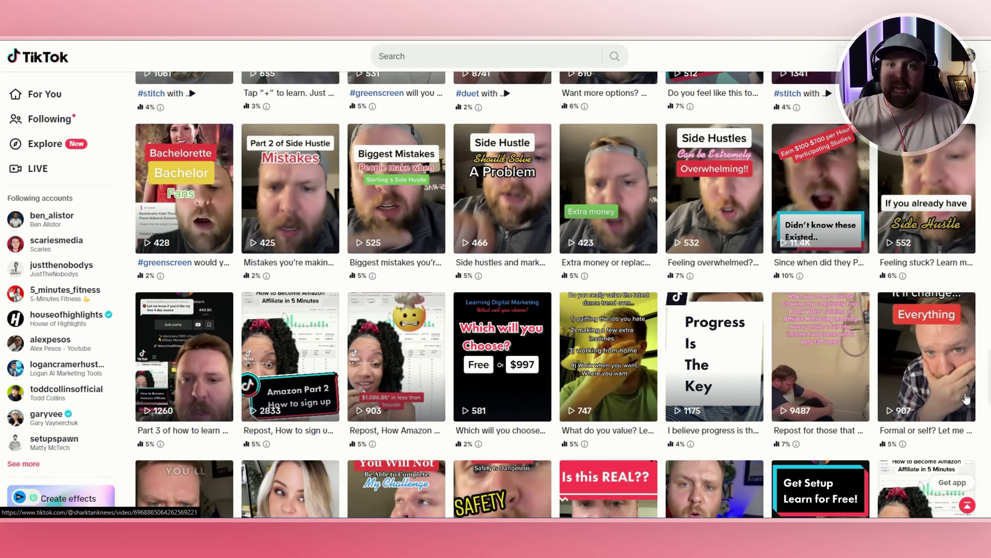
scroll(967, 398, "down", 1)
scroll(967, 398, "down", 1)
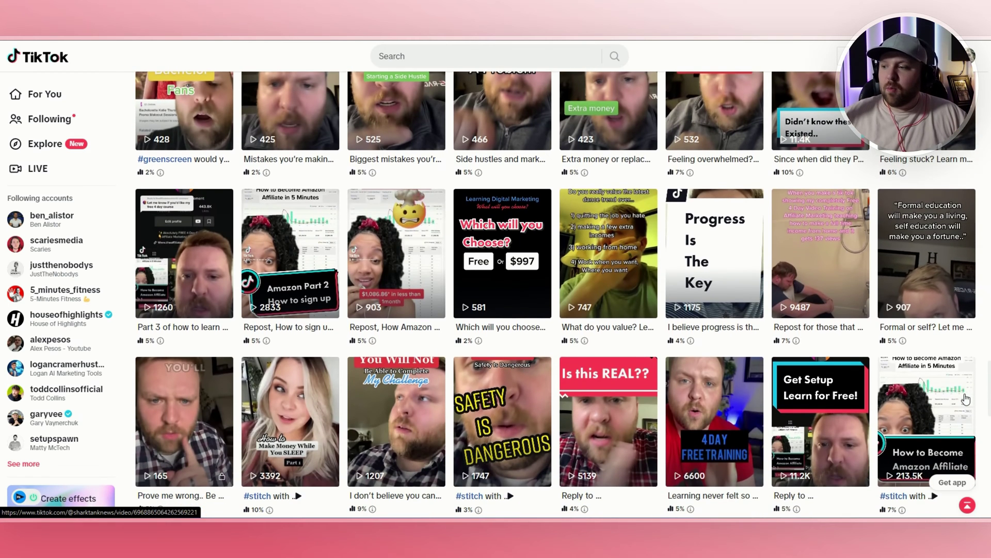
scroll(966, 398, "down", 2)
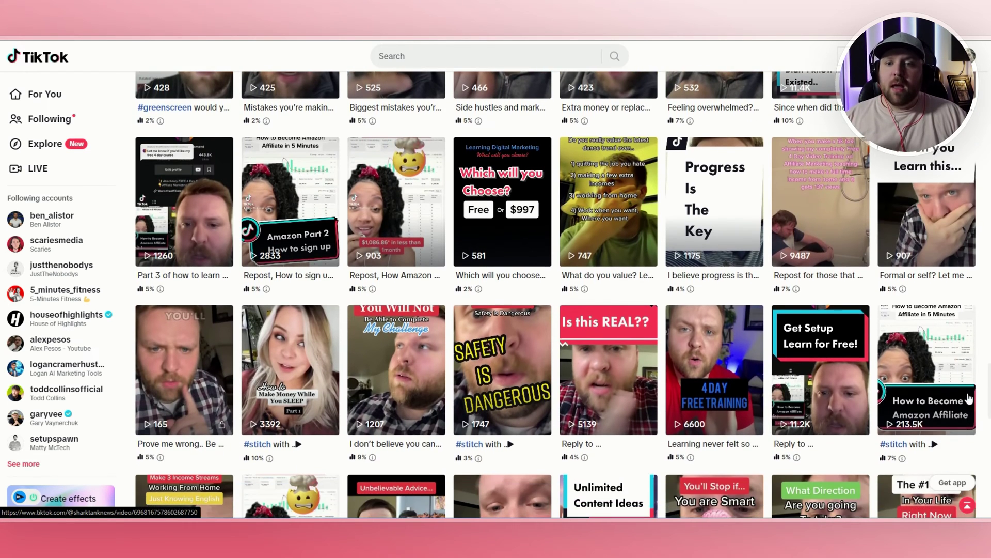
scroll(968, 398, "down", 1)
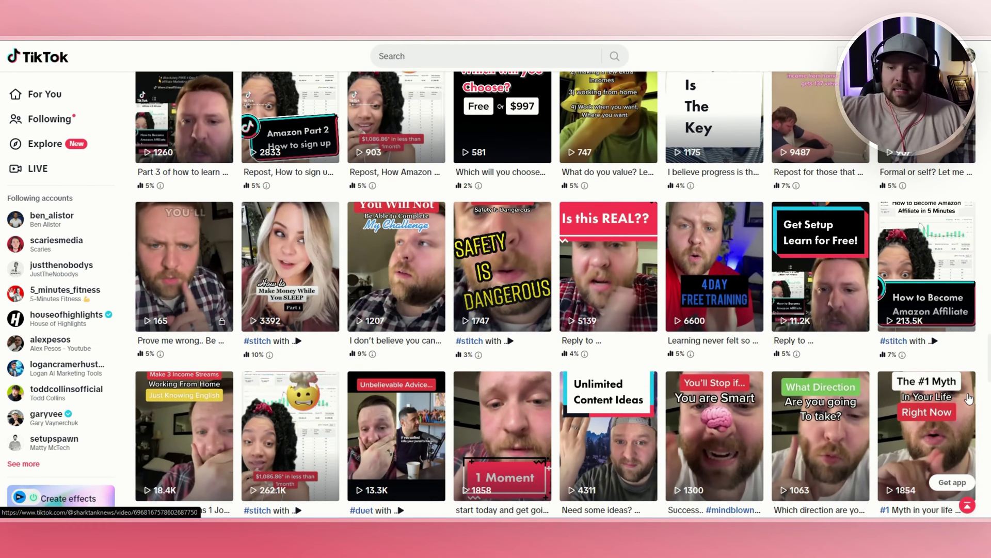
scroll(968, 398, "down", 2)
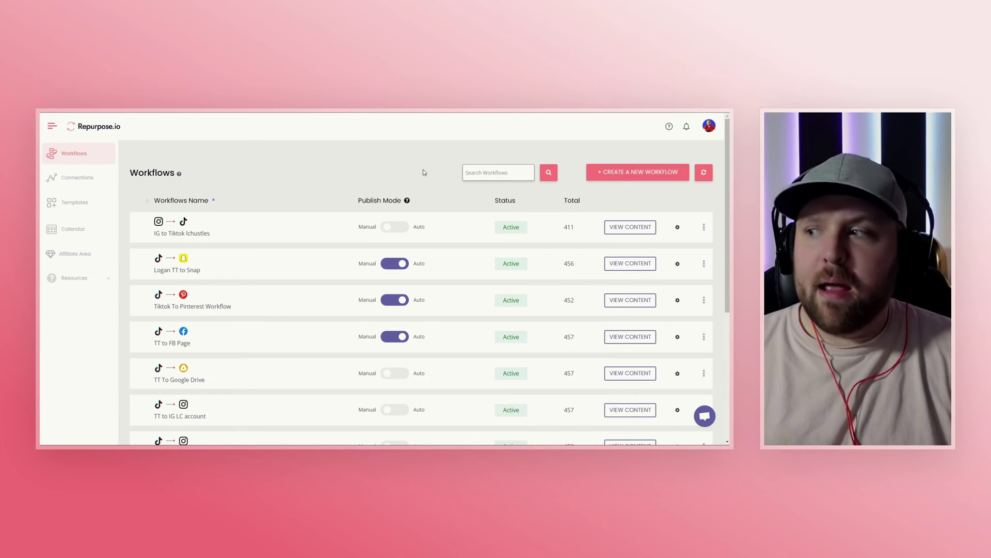
Expand the Resources help section in the sidebar and scroll the workflows list slightly
left_click(82, 279)
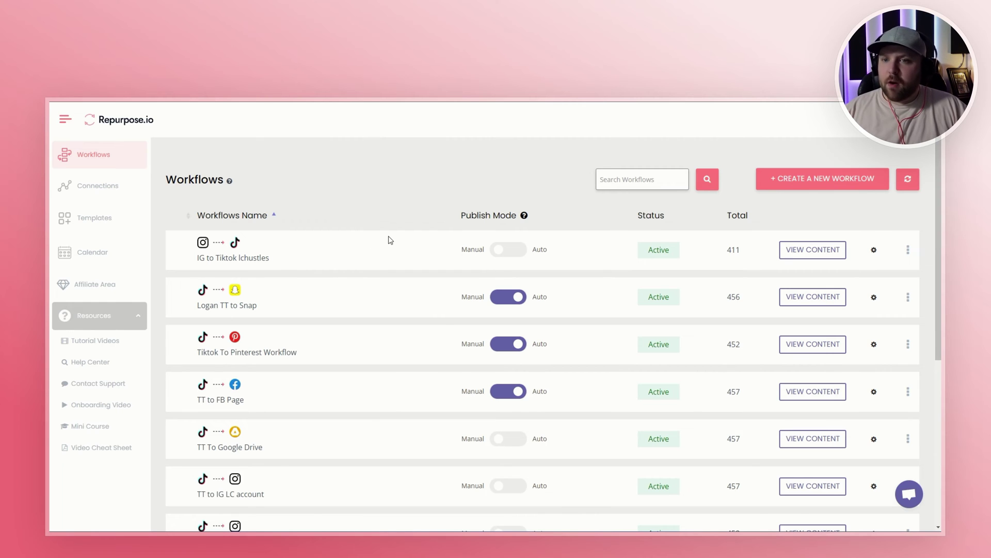
scroll(390, 243, "down", 1)
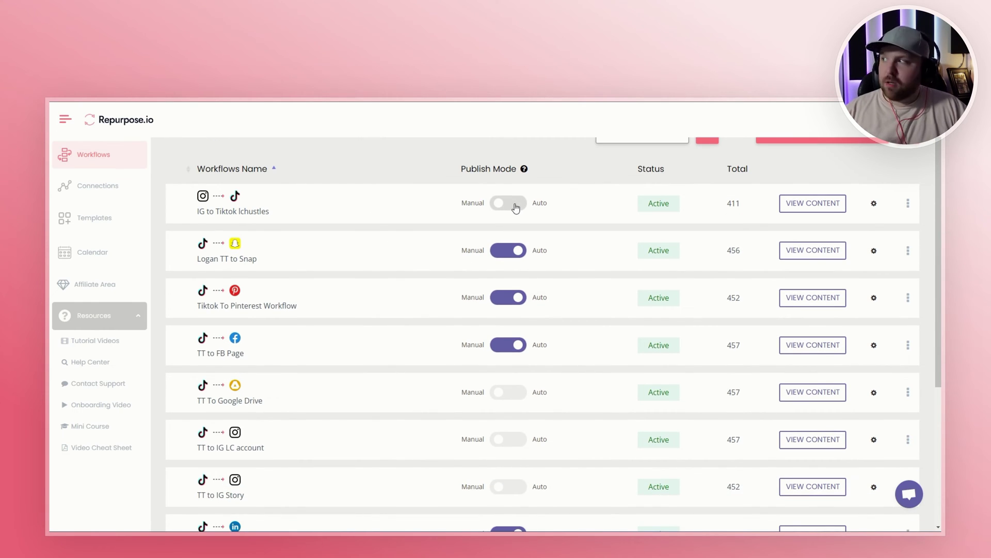
Set IG to Tiktok Ichustles to auto publish based on a publishing schedule, including all existing content
left_click(516, 205)
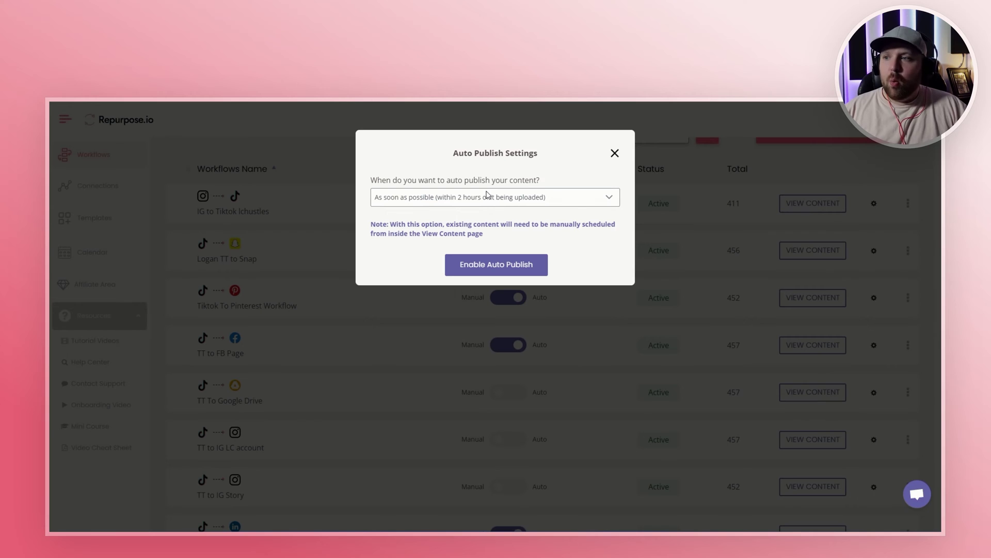
left_click(533, 200)
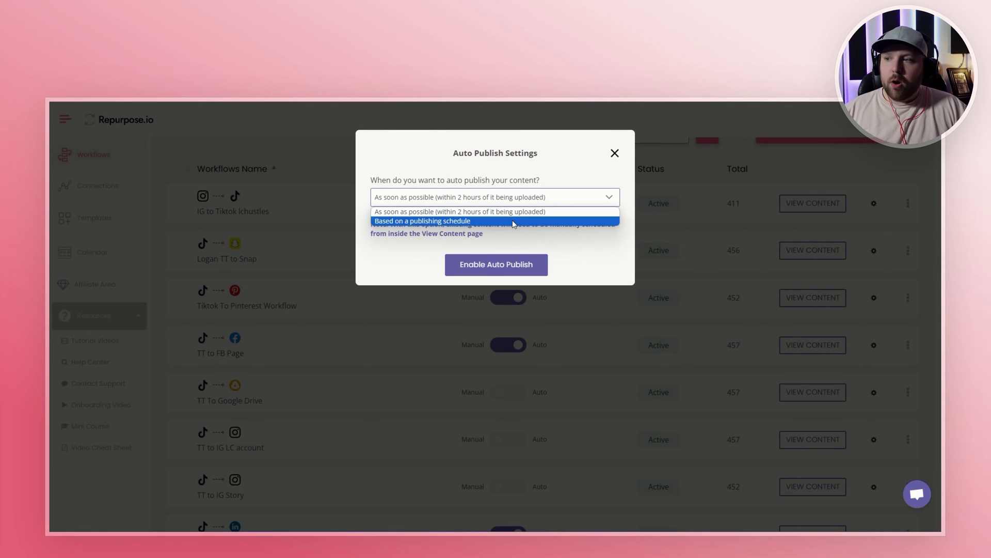
left_click(514, 223)
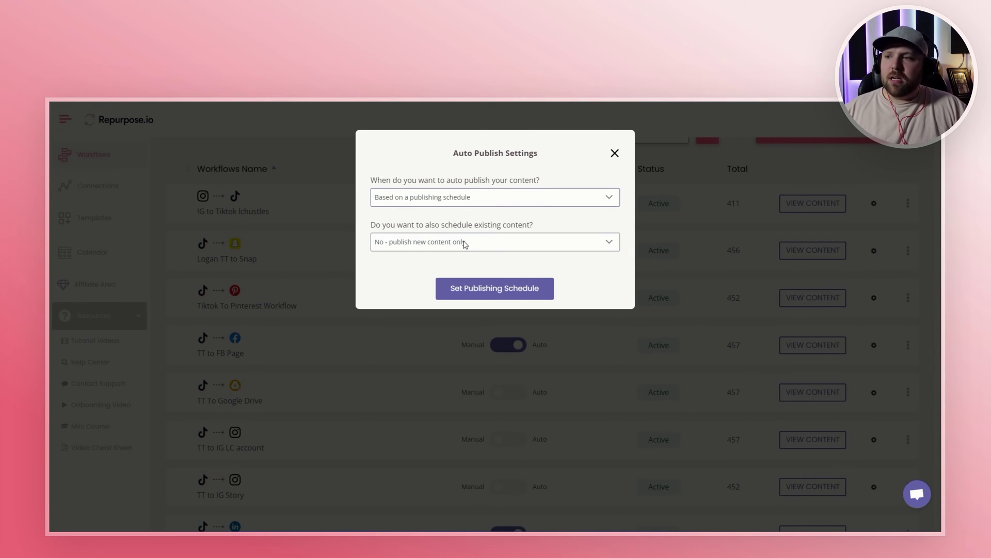
left_click(491, 246)
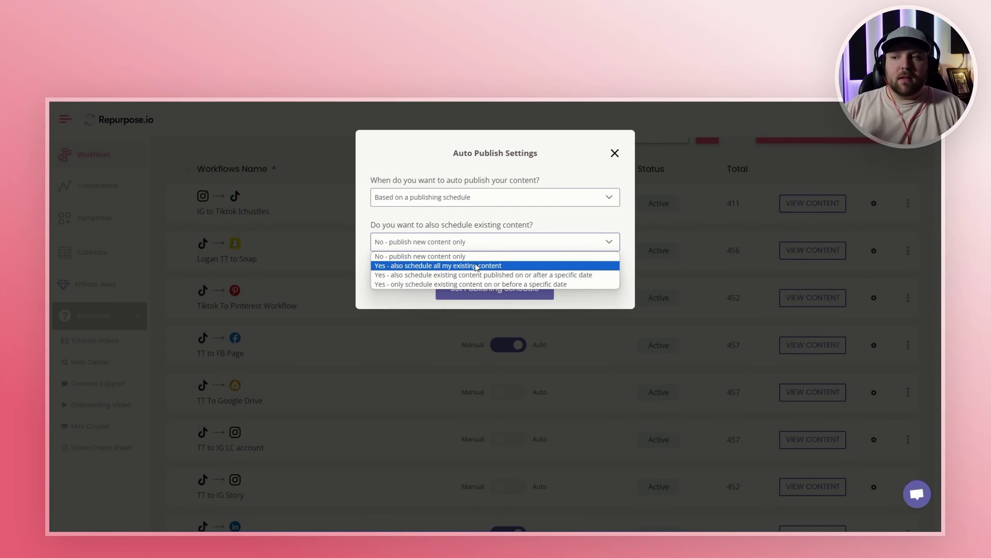
left_click(475, 266)
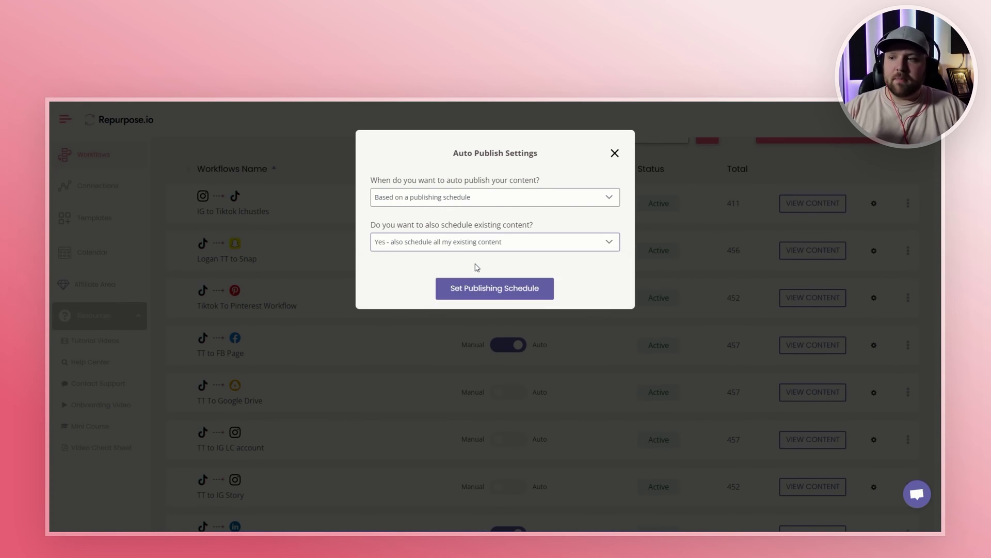
Add Tuesday through Sunday to the publishing schedule alongside Monday
left_click(506, 293)
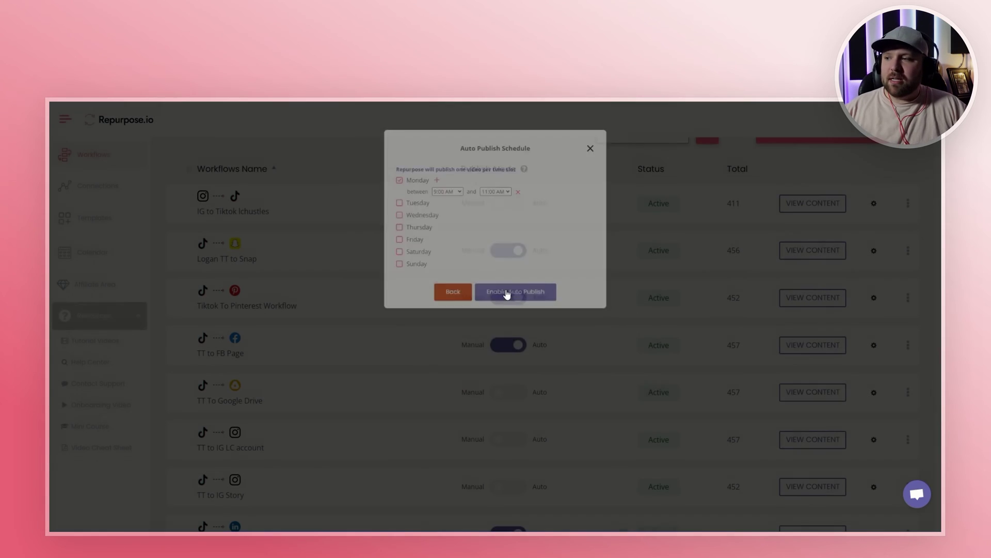
left_click(375, 221)
left_click(375, 250)
left_click(375, 278)
left_click(375, 307)
left_click(375, 335)
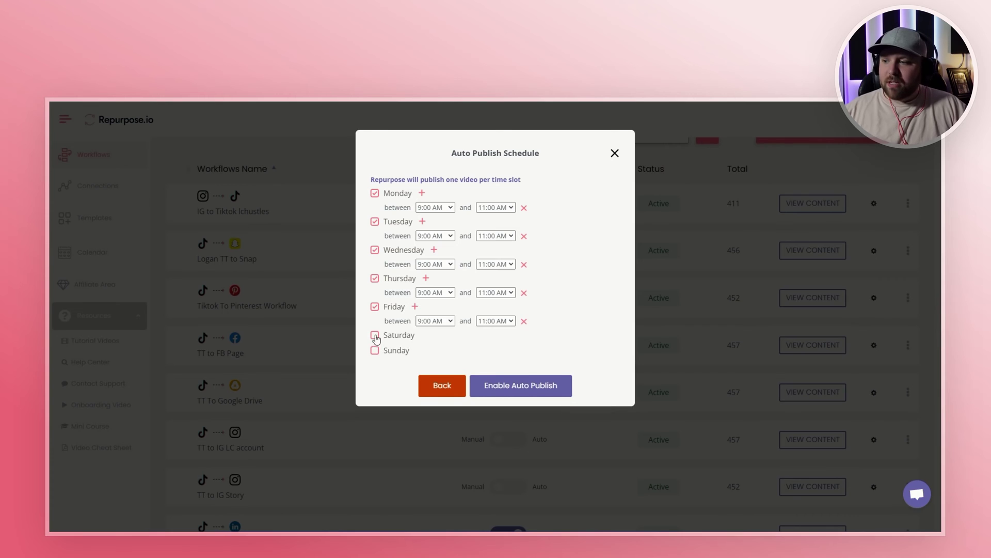
left_click(375, 363)
Start Monday at 12:00 PM and Tuesday at 3:00 PM, and add a second Monday slot
scroll(465, 206, "down", 1)
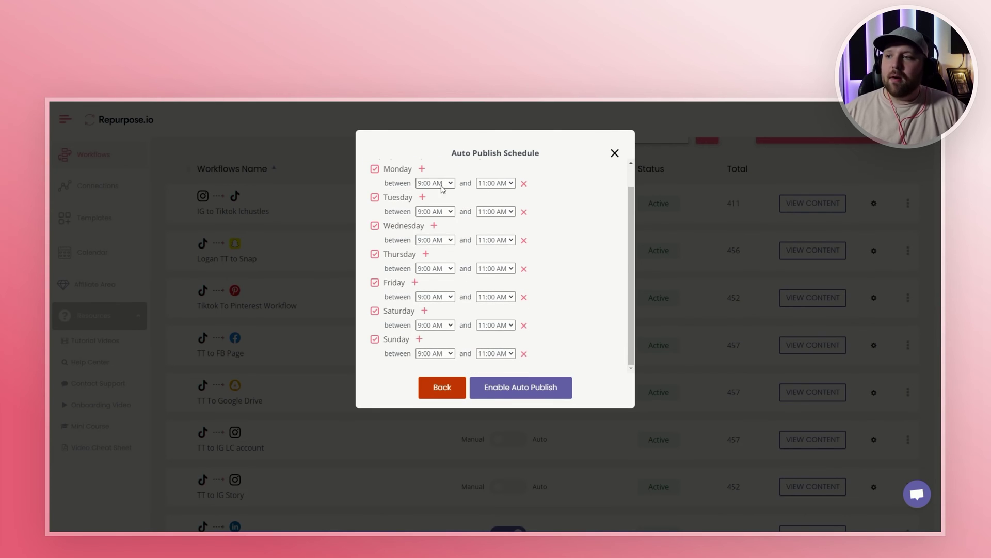
left_click(436, 183)
left_click(436, 305)
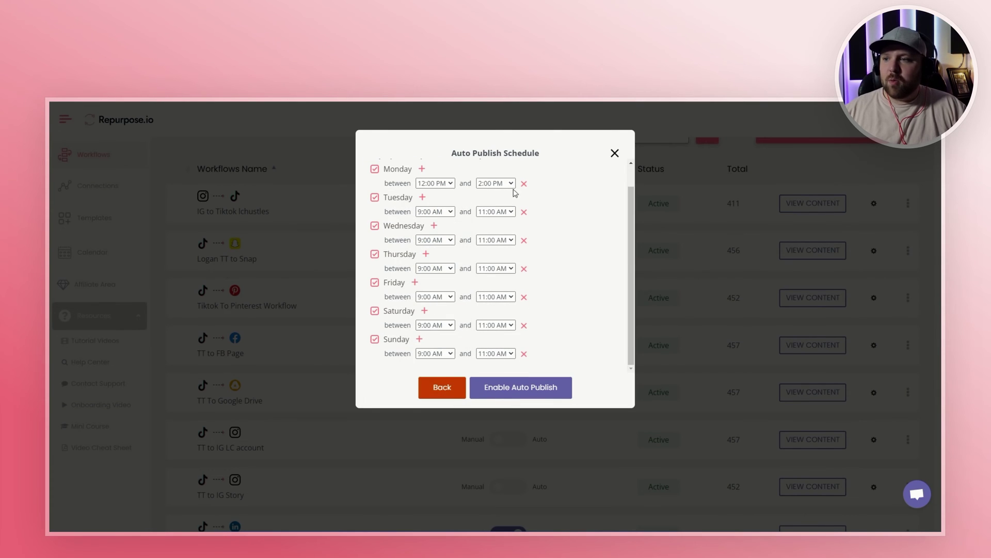
left_click(435, 212)
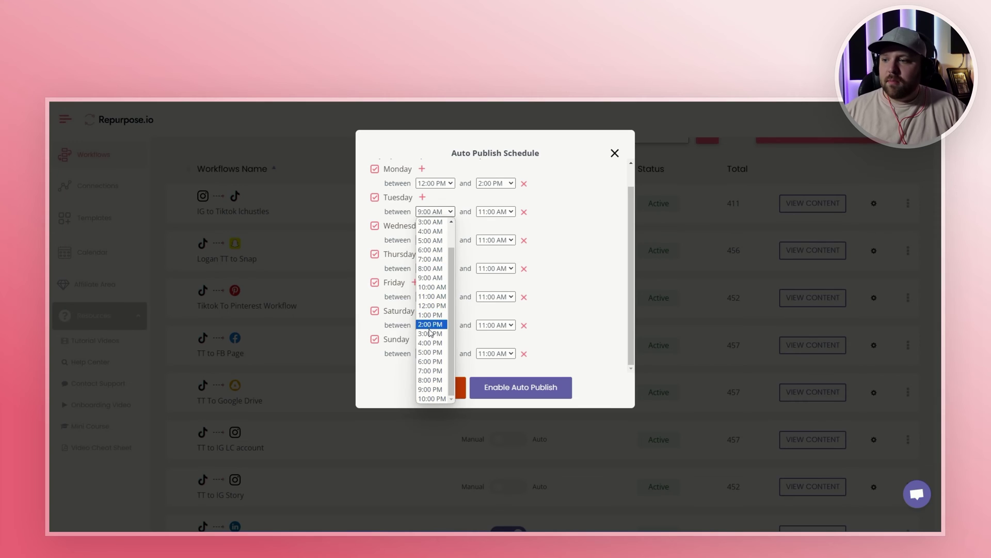
left_click(430, 333)
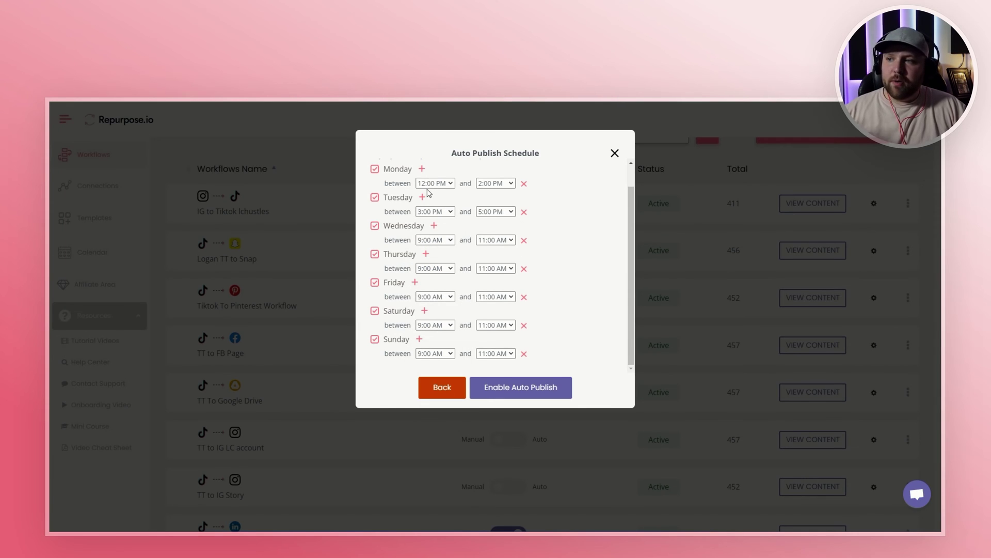
left_click(421, 169)
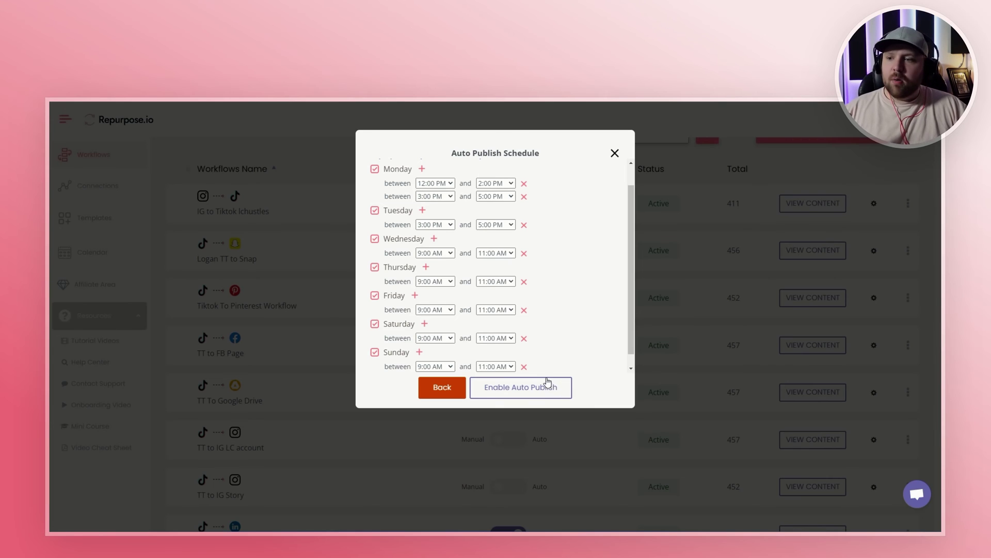
Close the Auto Publish Schedule and Settings dialogs without enabling auto publish, leaving the workflow Manual
left_click(616, 153)
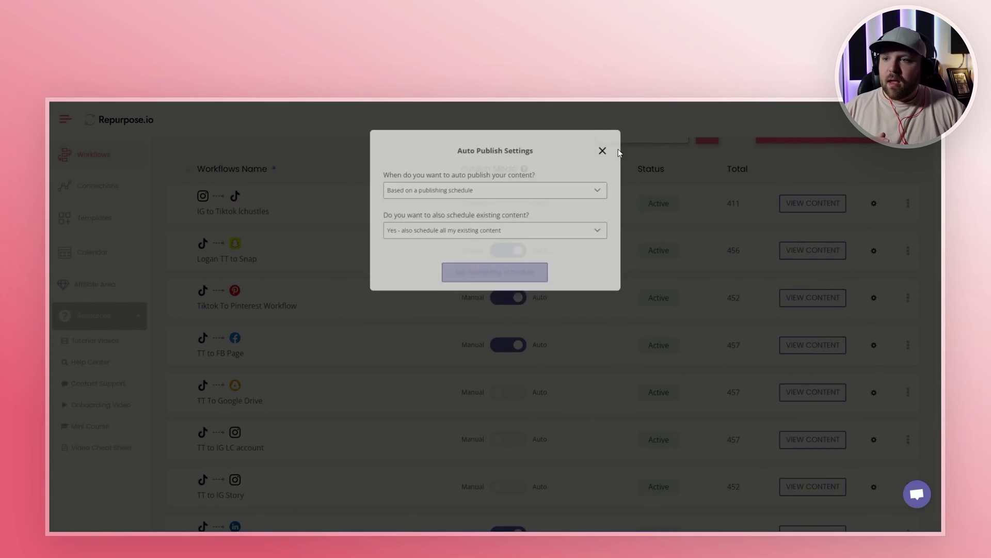
left_click(614, 154)
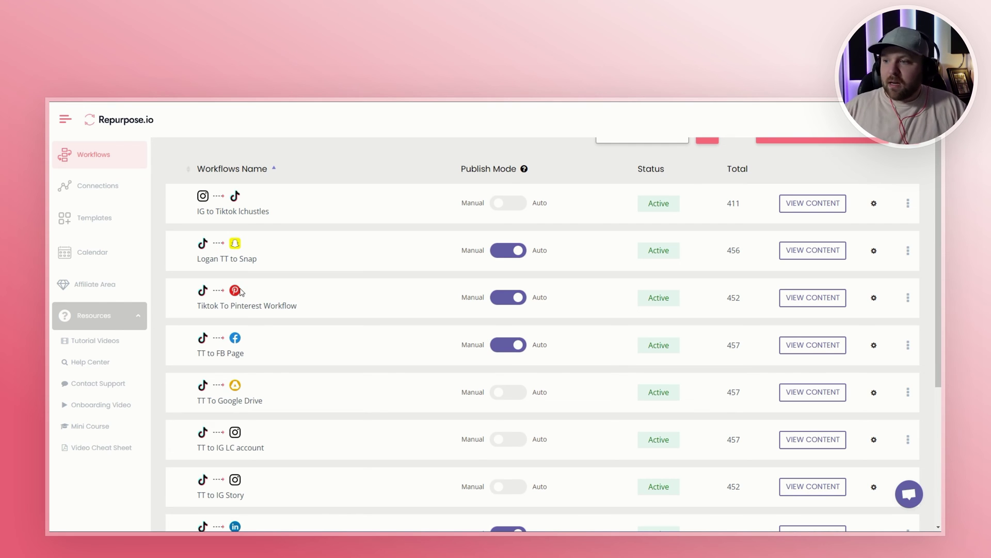
scroll(258, 338, "down", 5)
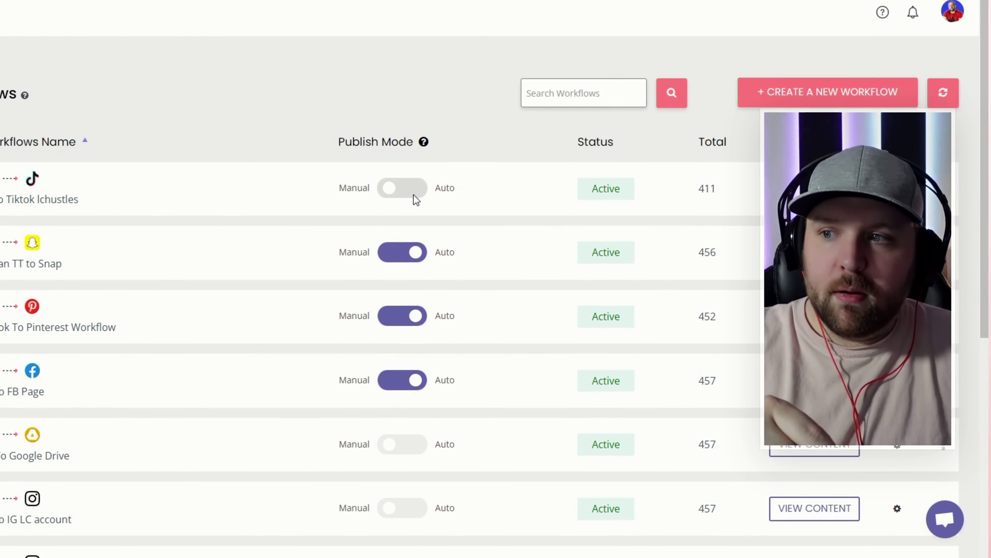
Reopen IG to Tiktok Ichustles auto publish settings, choose 'Based on a publishing schedule', and expand the existing-content options
left_click(414, 200)
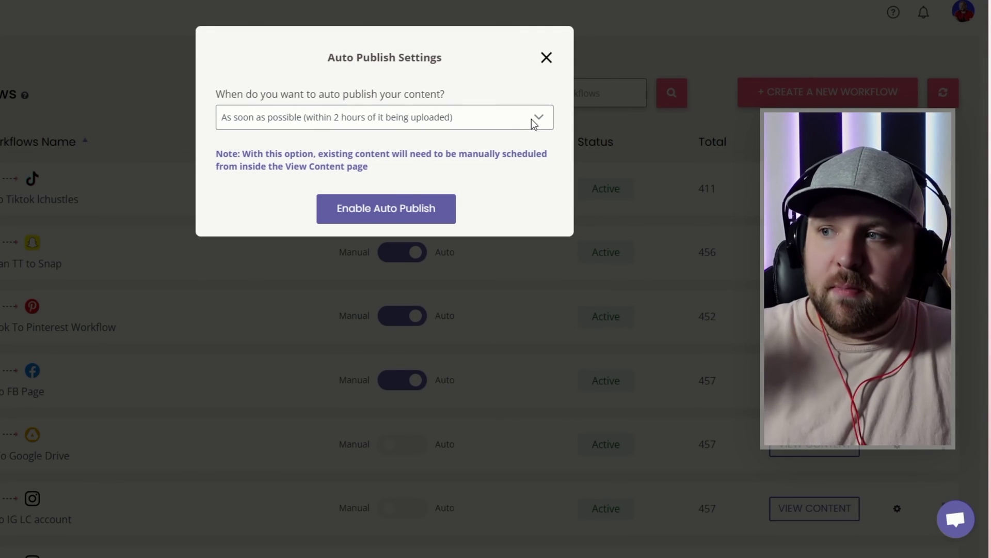
left_click(532, 117)
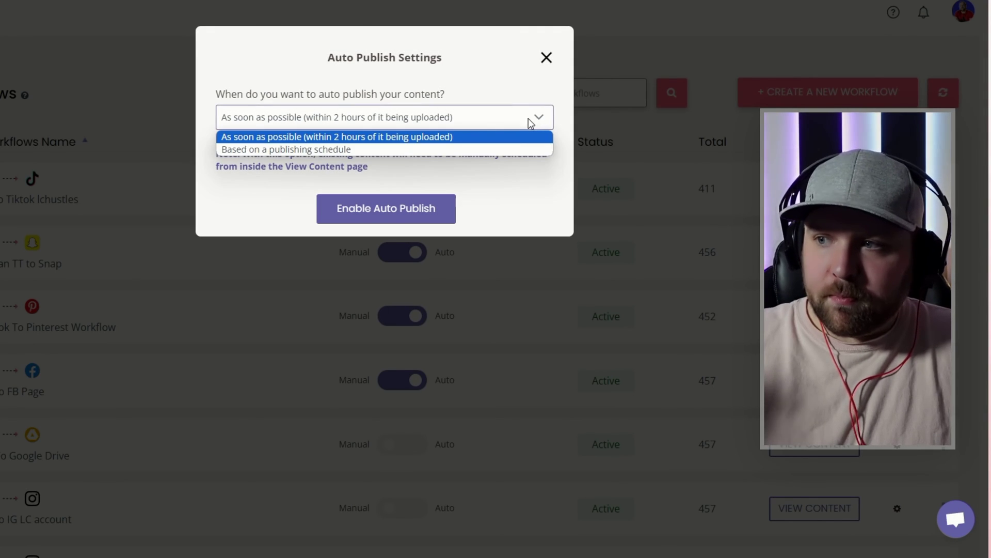
left_click(504, 149)
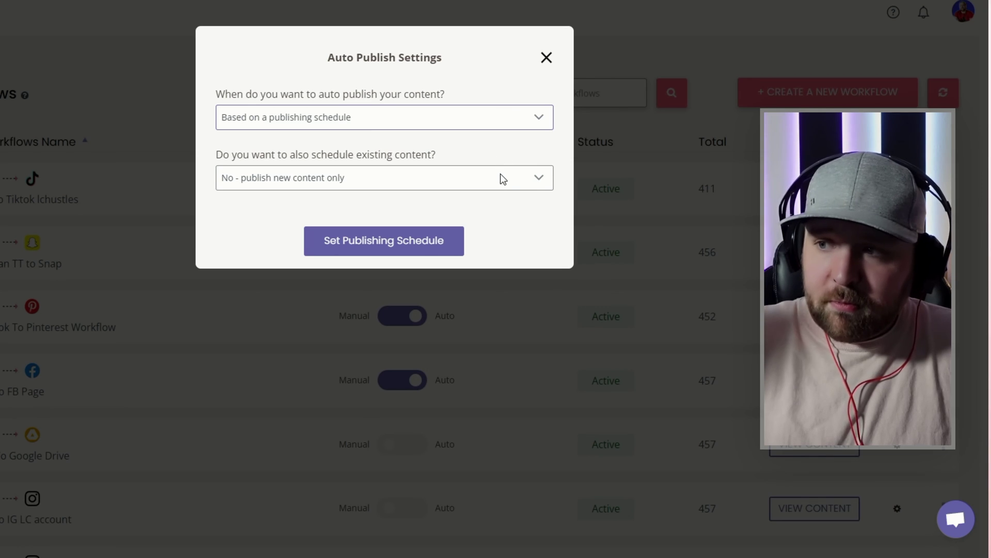
left_click(499, 177)
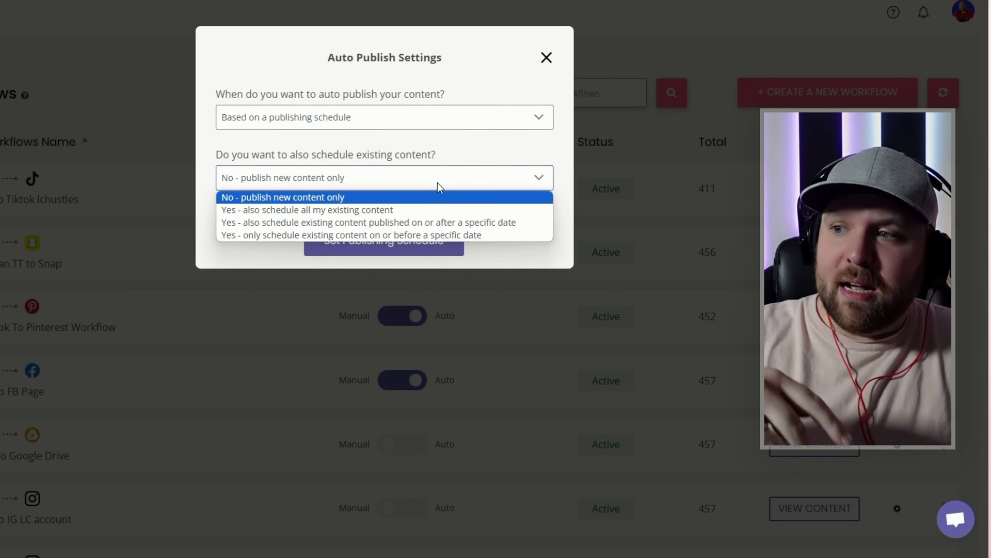